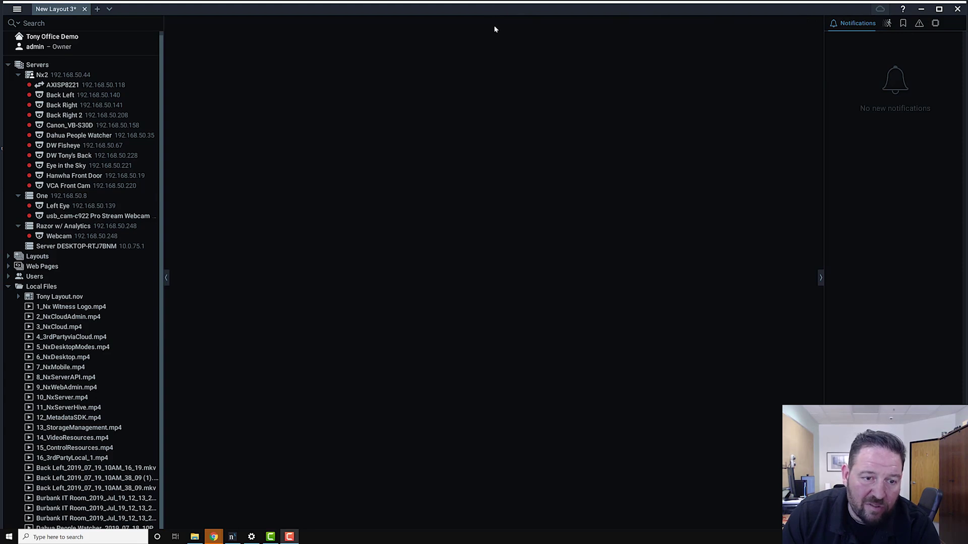
In File Explorer, browse to C:\Program Files\Network Optix\Nx Witness\MediaServer\plugins to see the 10 plugin DLLs
left_click(921, 9)
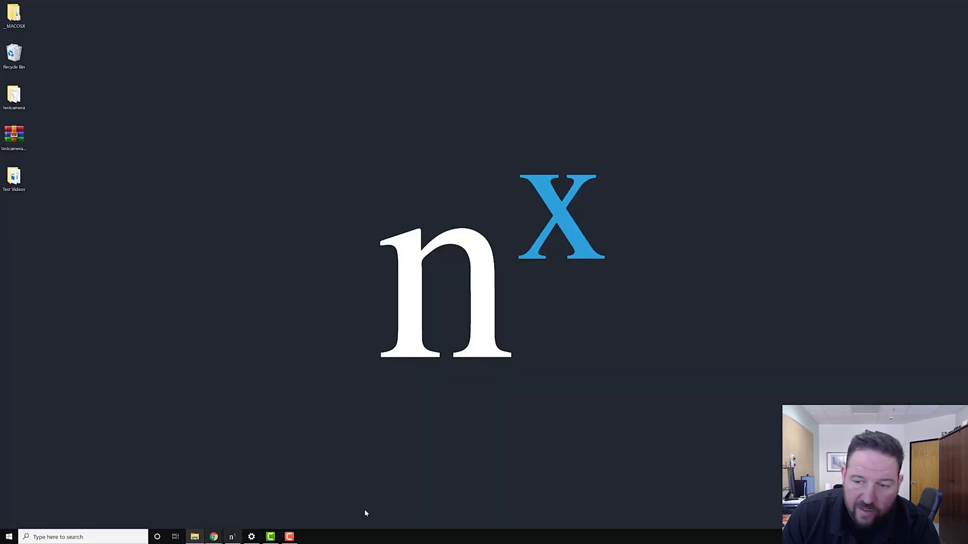
key("alt+Tab")
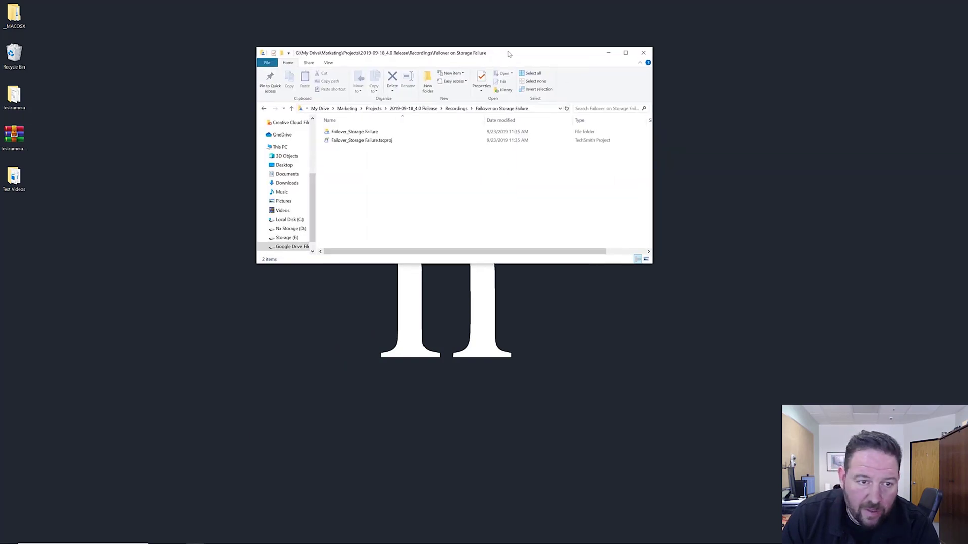
left_click(290, 221)
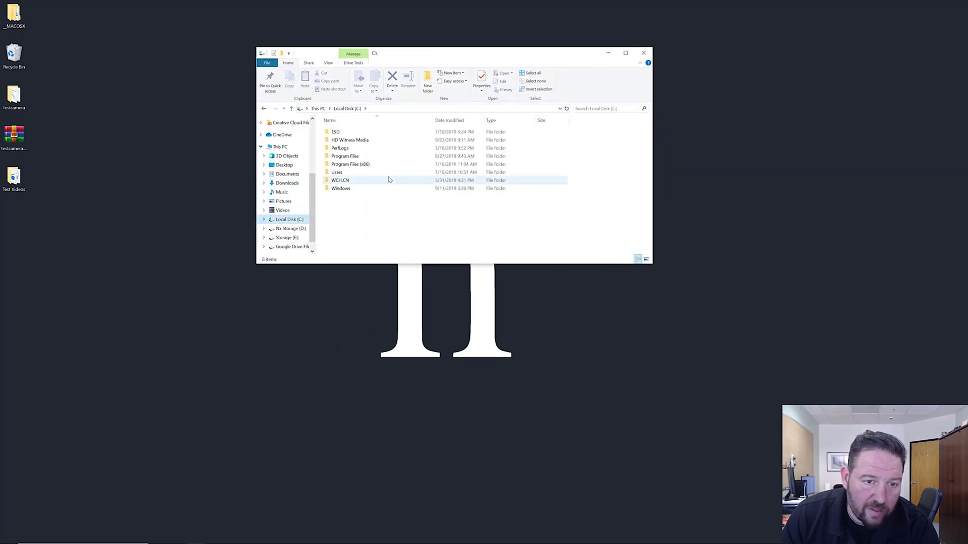
double_click(393, 156)
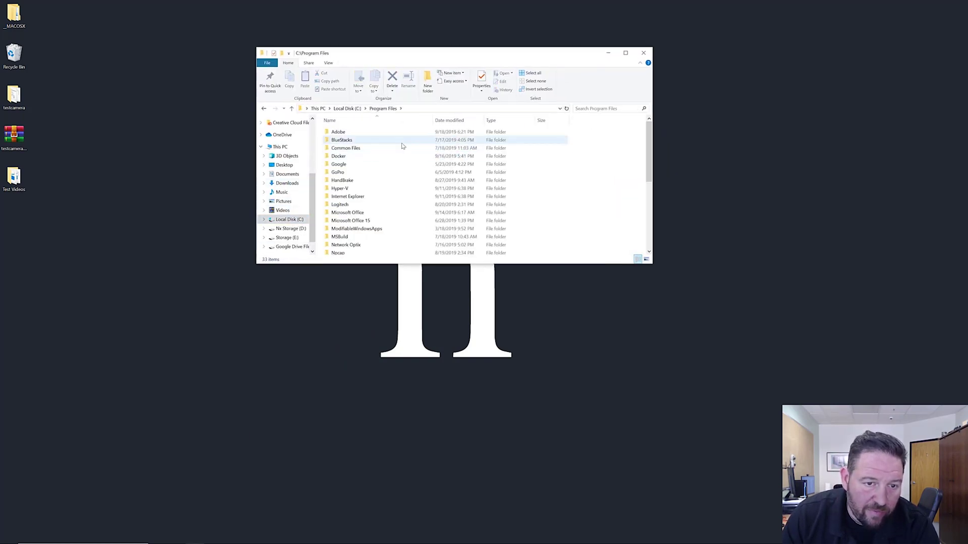
scroll(392, 236, "down", 1)
double_click(383, 222)
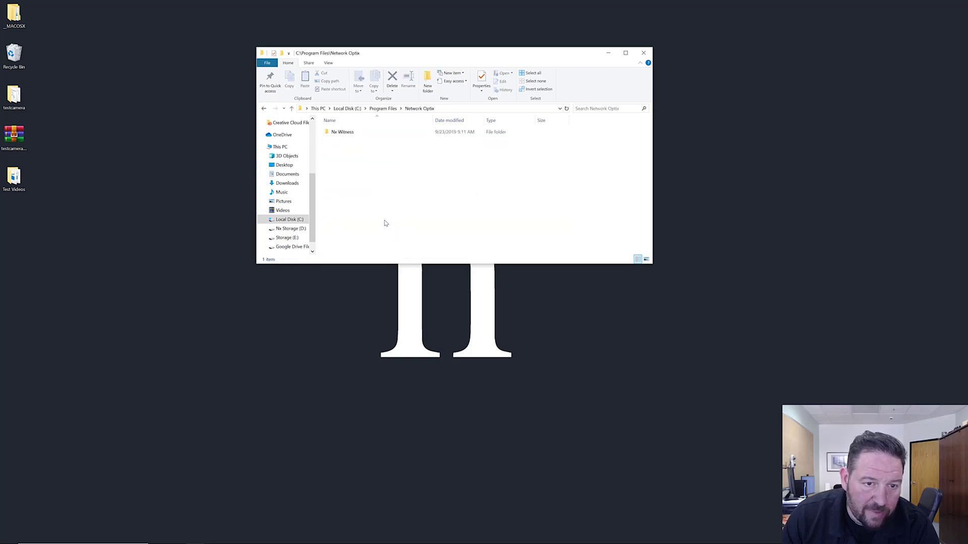
double_click(383, 133)
double_click(386, 141)
double_click(381, 142)
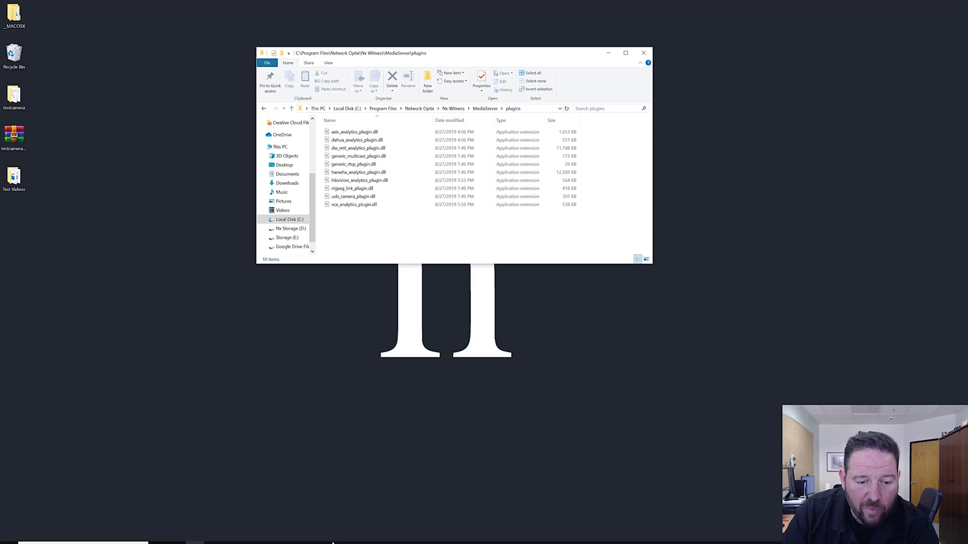
Back in Nx Witness, go to the Plugins tab of System Administration
left_click(252, 538)
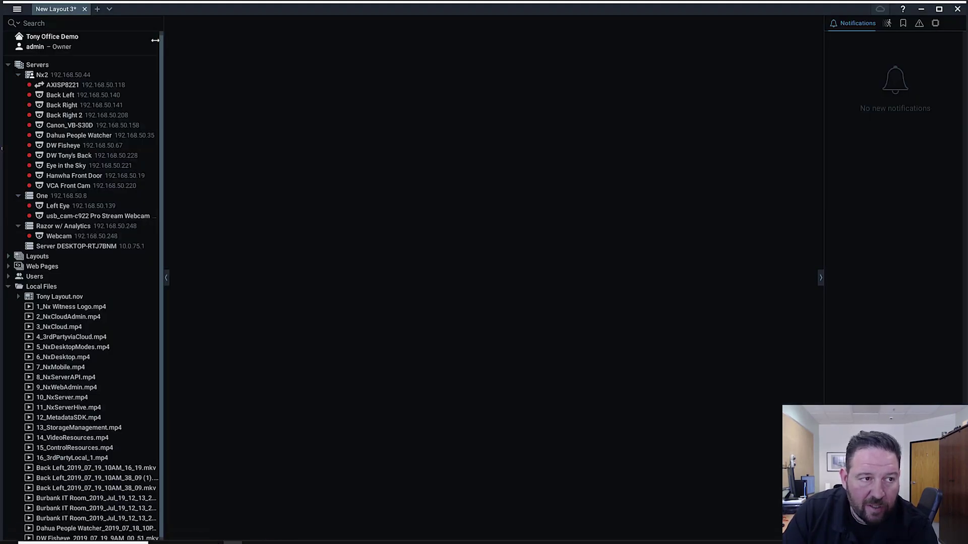
left_click(17, 9)
left_click(75, 103)
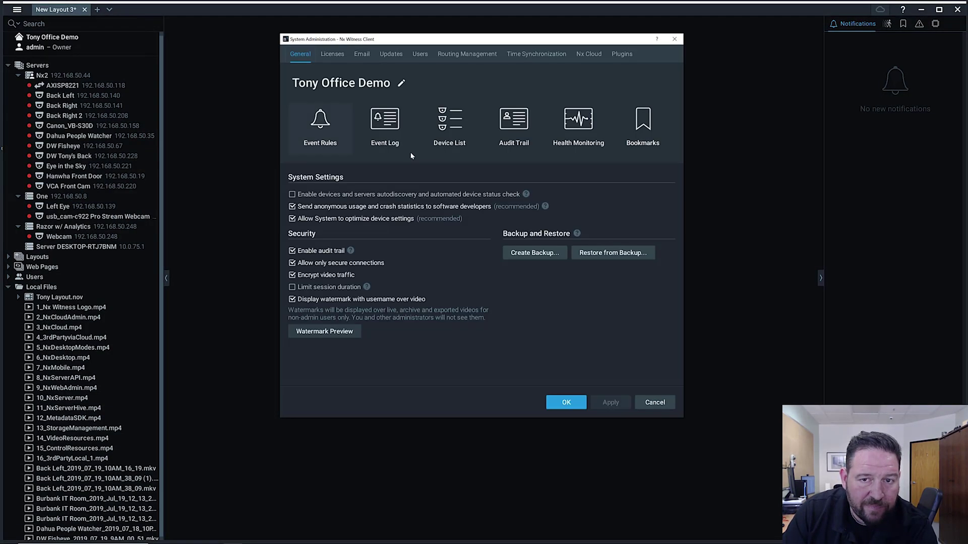
left_click(622, 54)
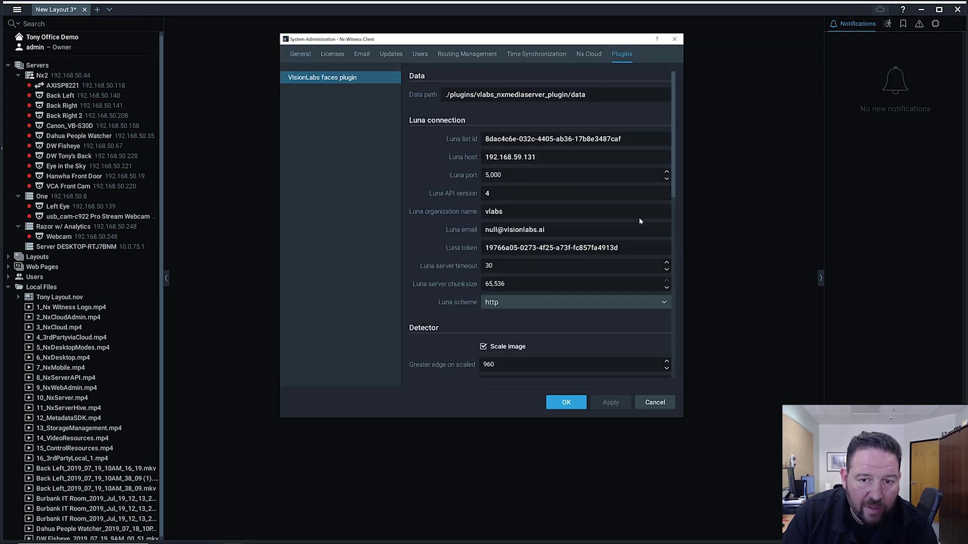
Review the VisionLabs faces settings: Luna host 192.168.59.131, port 5,000, token, detector and recognition values
left_click_drag(549, 157, 488, 177)
left_click_drag(645, 249, 479, 251)
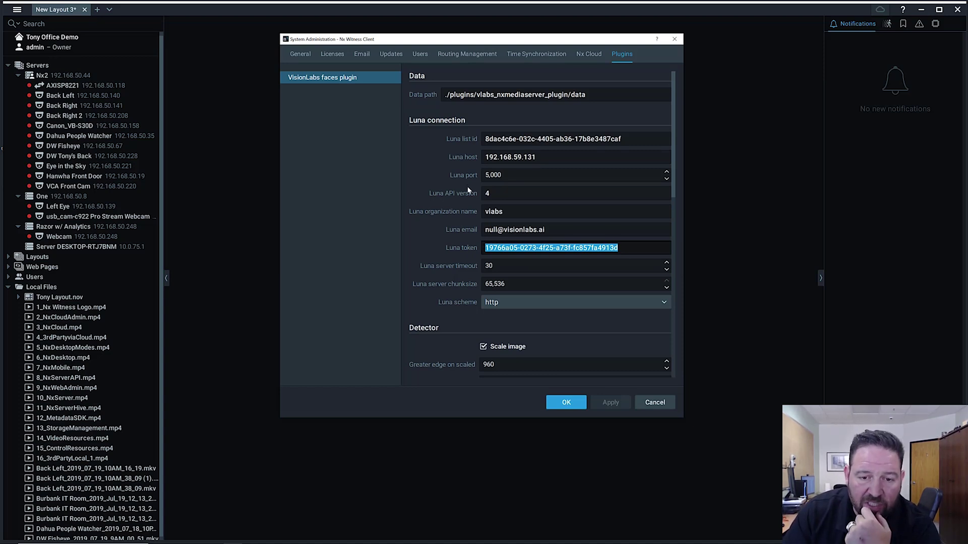
scroll(485, 216, "down", 3)
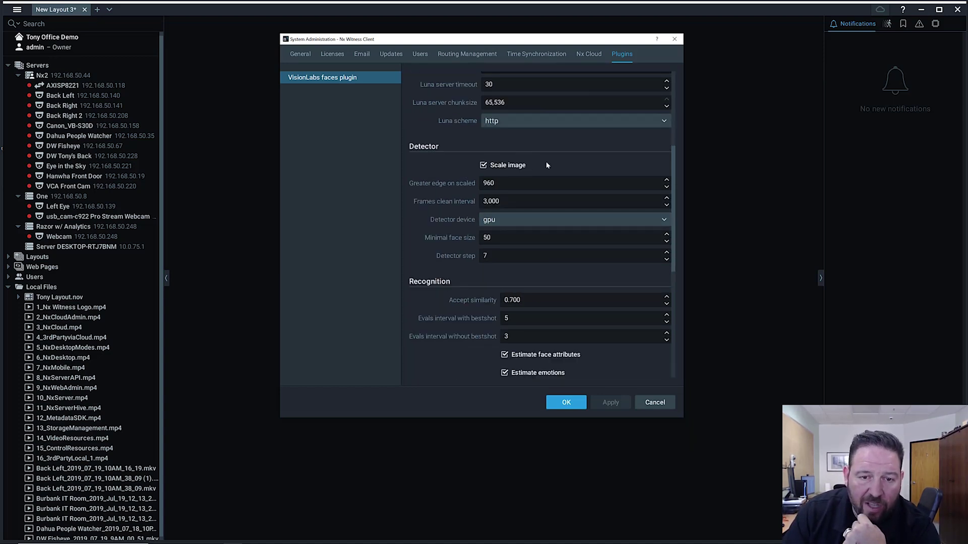
scroll(574, 202, "down", 3)
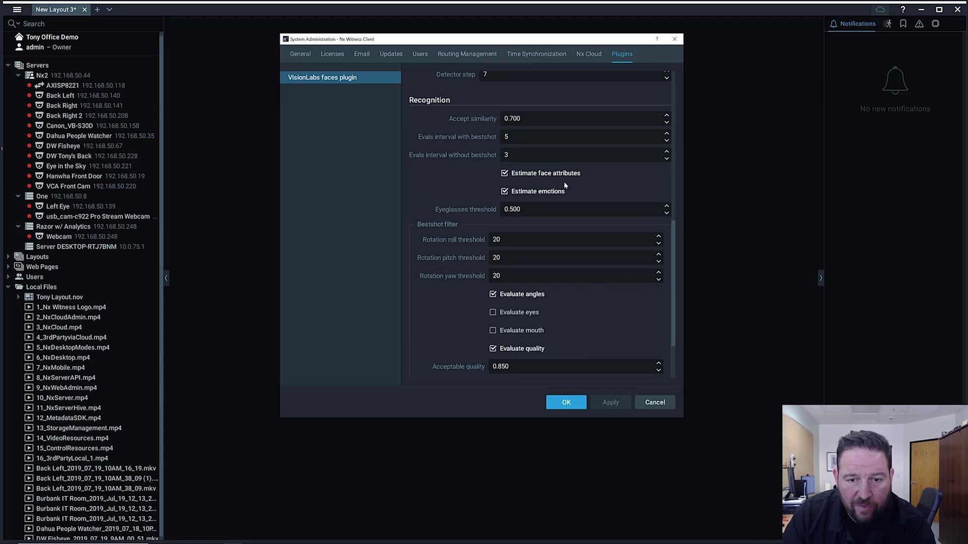
scroll(564, 186, "down", 1)
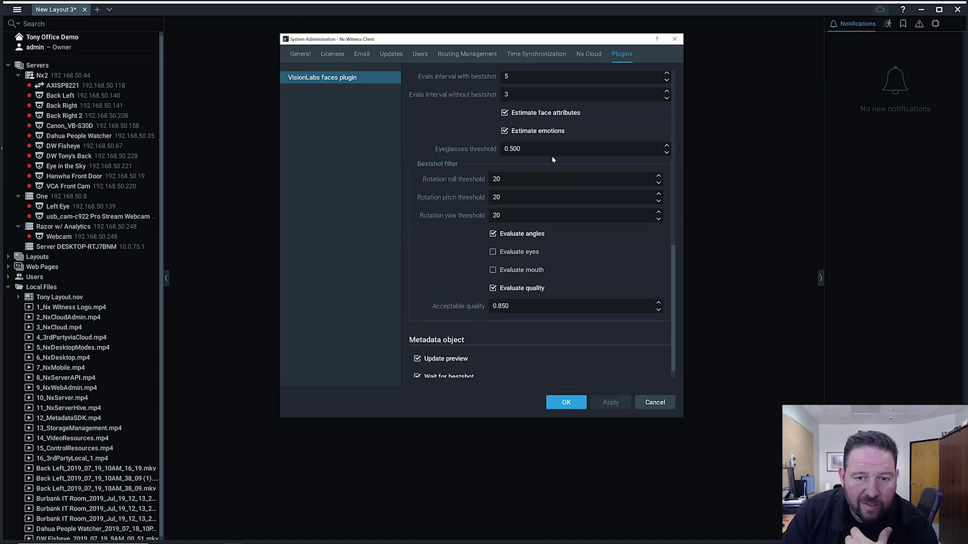
scroll(552, 156, "down", 1)
scroll(558, 151, "up", 1)
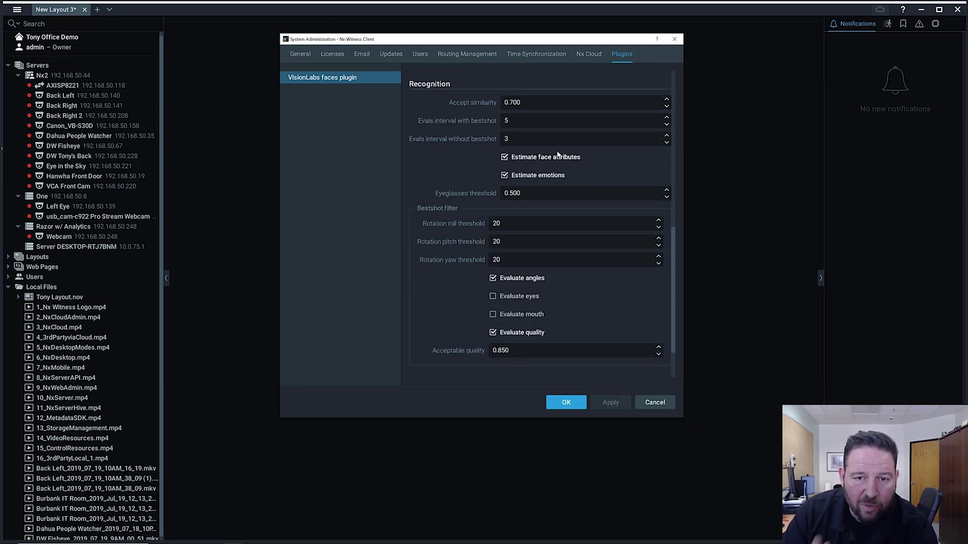
scroll(558, 154, "up", 5)
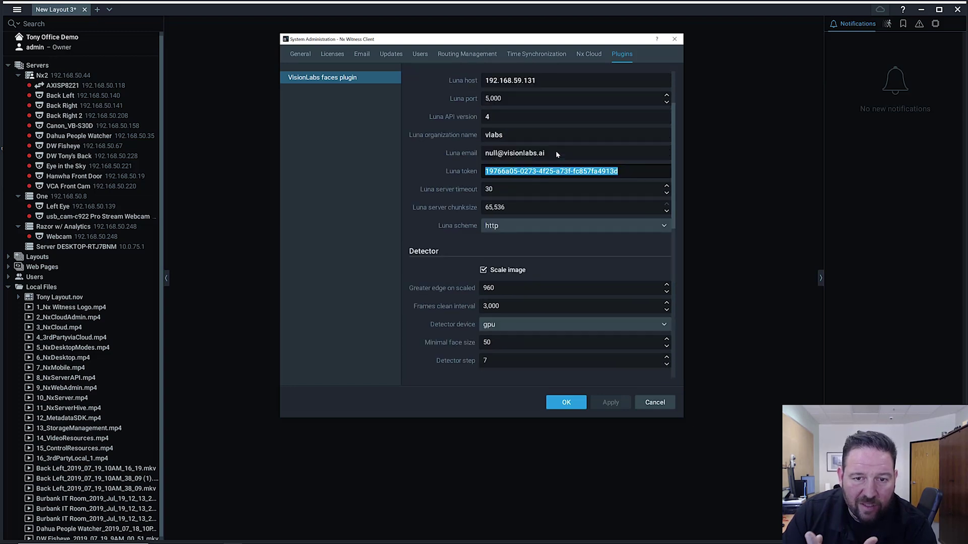
scroll(582, 240, "down", 2)
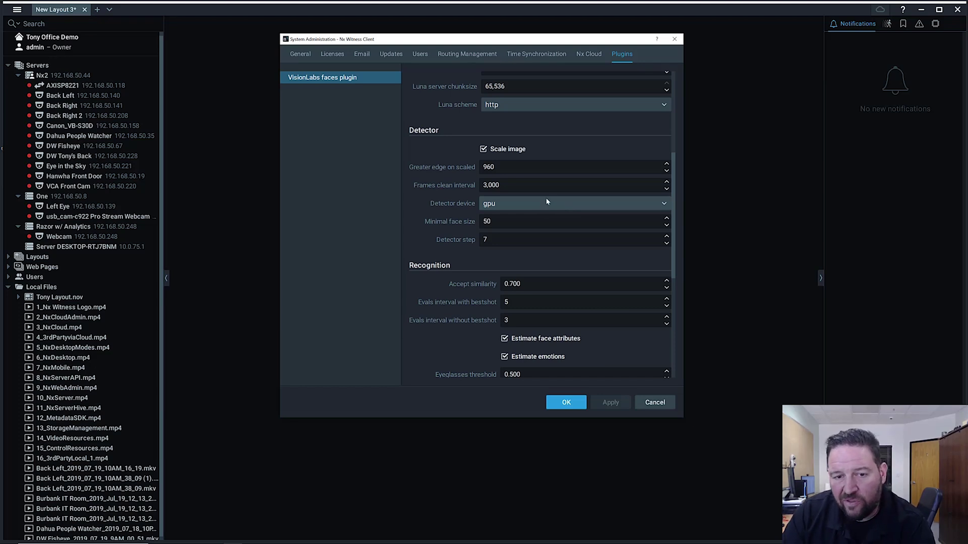
scroll(552, 198, "up", 3)
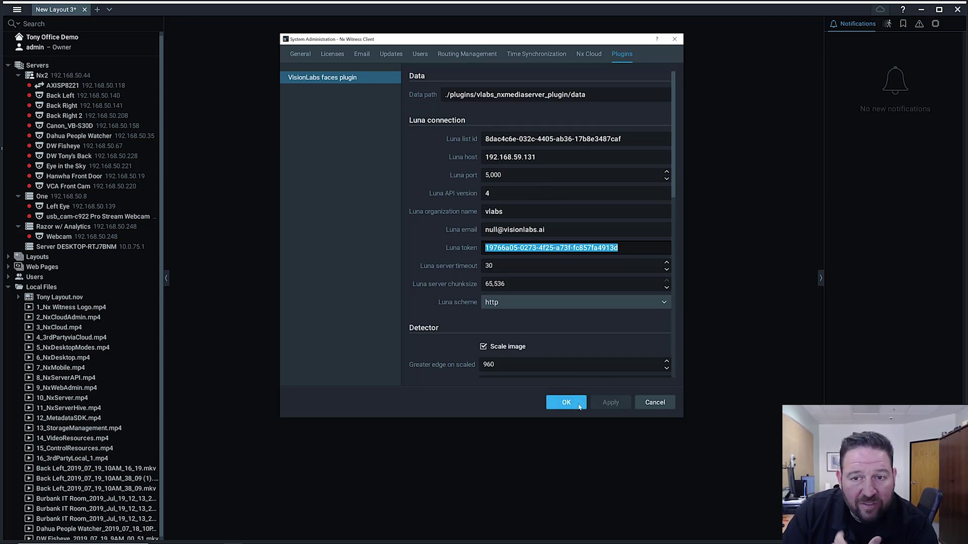
Save the plugin settings and open the Left Eye camera in the layout
left_click(565, 402)
left_click(113, 209)
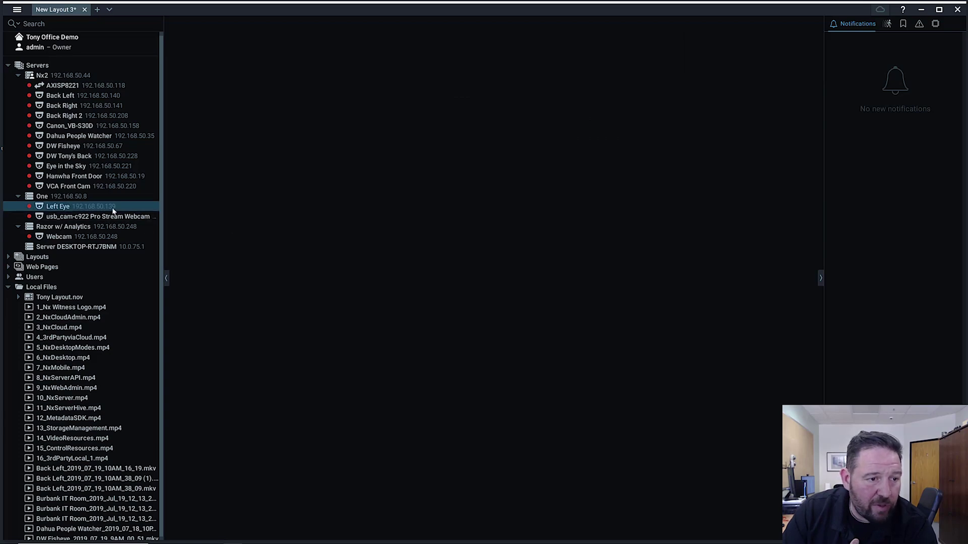
double_click(113, 209)
Show Left Eye's VisionLabs faces plugin settings, with primary track size 100, in centred Camera Settings
right_click(559, 162)
left_click(598, 339)
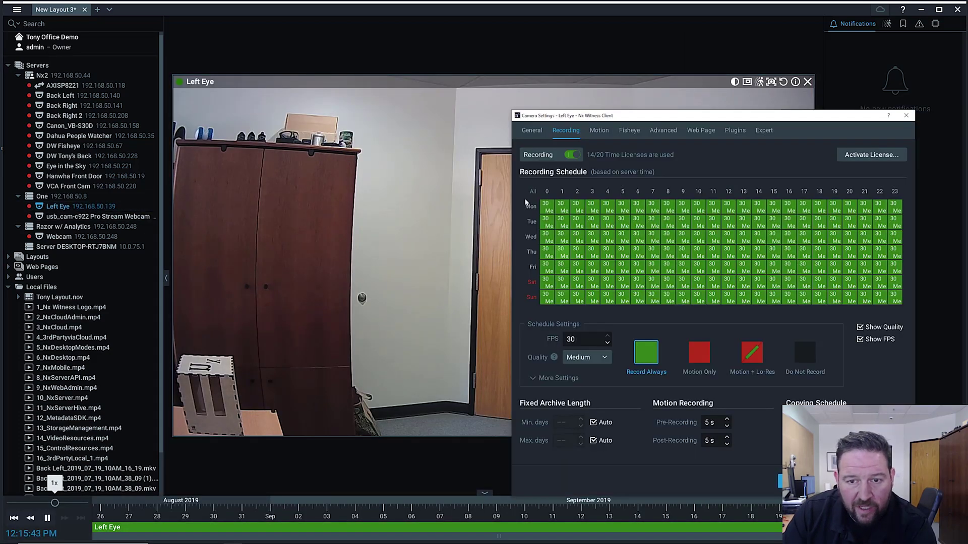
left_click_drag(564, 115, 354, 47)
left_click(516, 67)
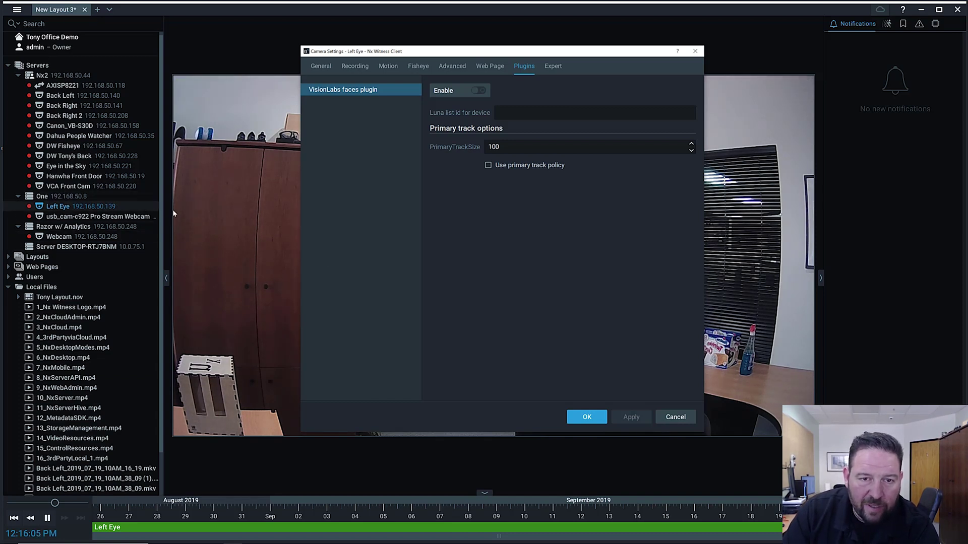
Close Left Eye's camera settings and show the Objects panel for the selected camera
left_click(695, 51)
right_click(544, 140)
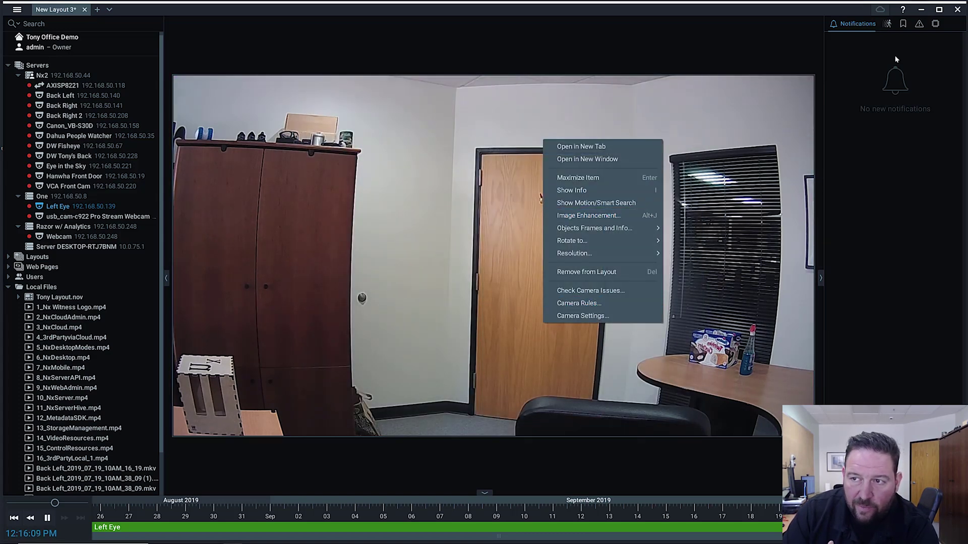
left_click(936, 23)
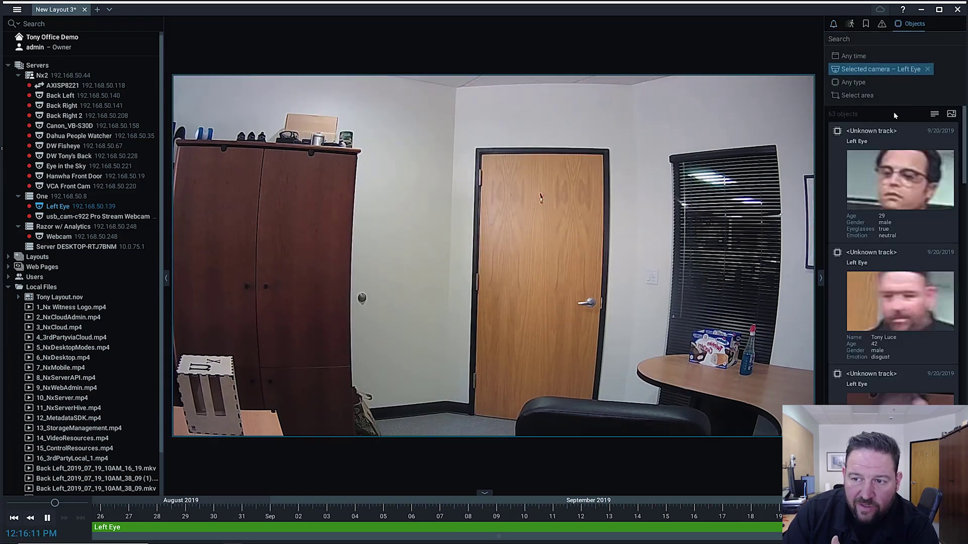
Add the usb_cam-c922 webcam beside Left Eye and check its plugin settings
mouse_move(379, 160)
left_click_drag(97, 216, 193, 232)
right_click(371, 220)
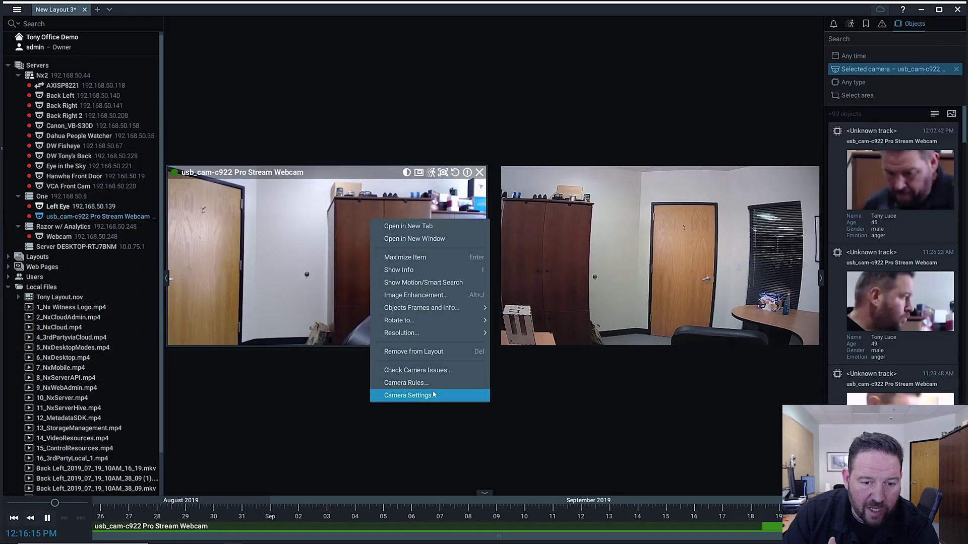
left_click(410, 396)
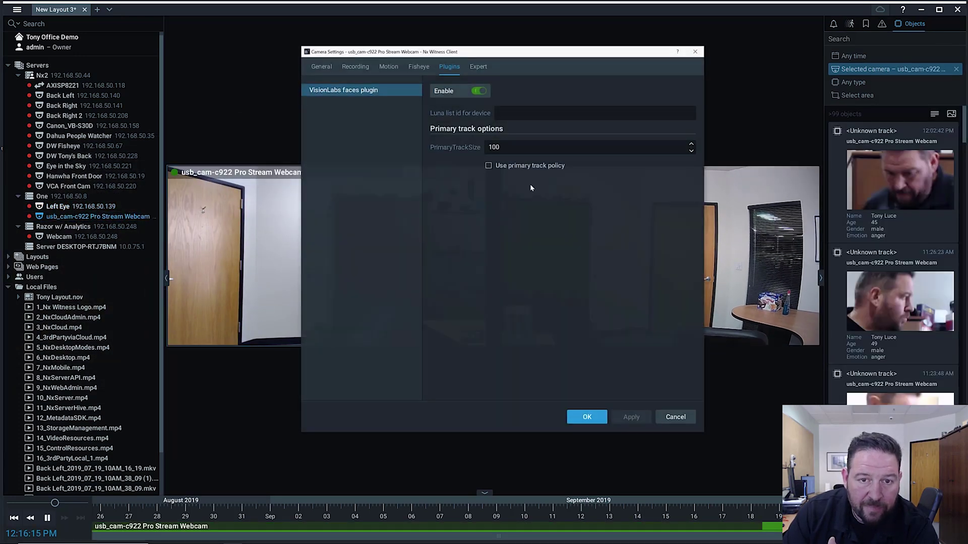
left_click(695, 51)
Enable the VisionLabs faces plugin on Left Eye, save, and enlarge its view
right_click(616, 214)
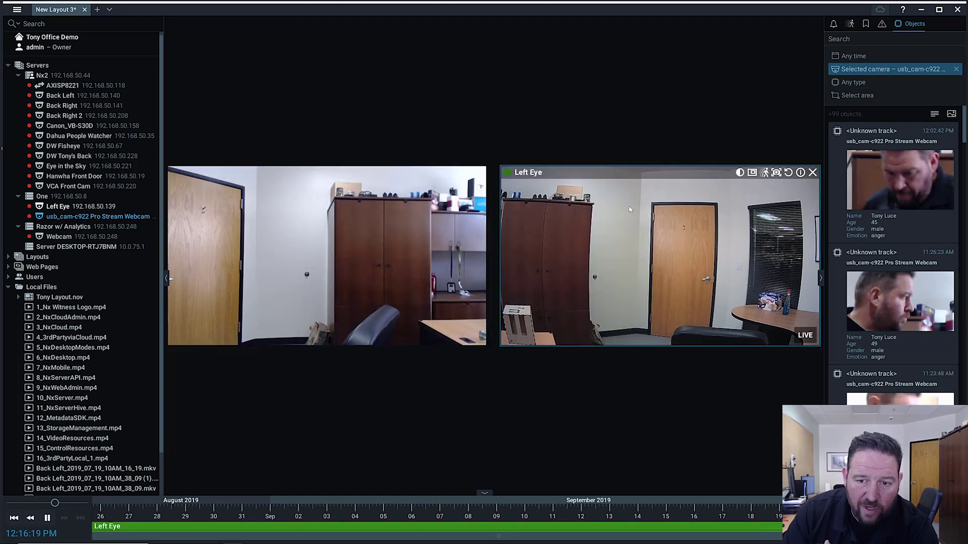
left_click(695, 381)
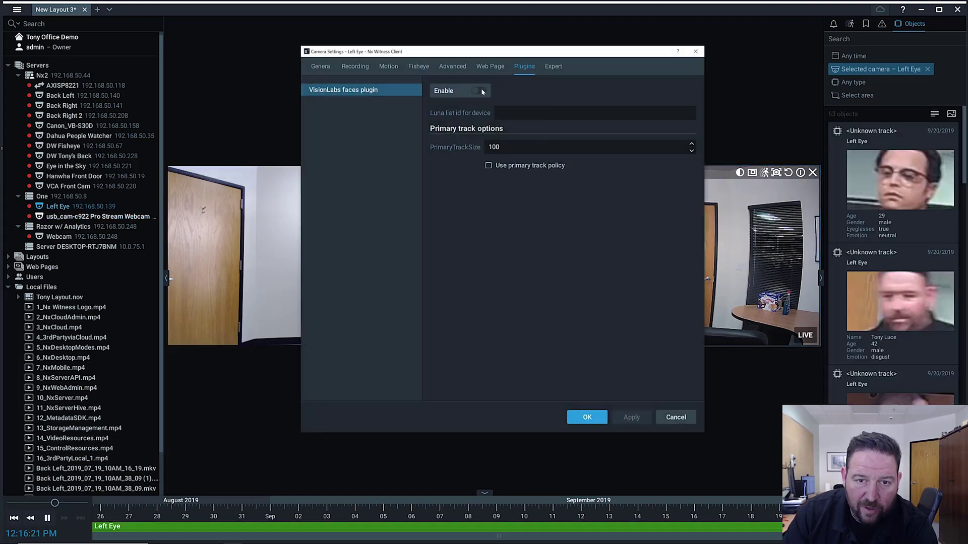
left_click(480, 90)
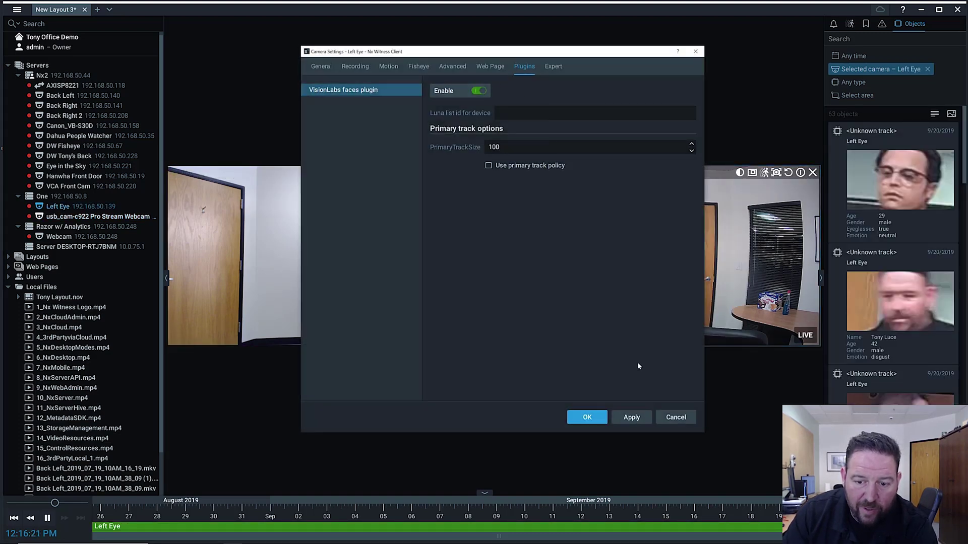
left_click(587, 417)
double_click(689, 301)
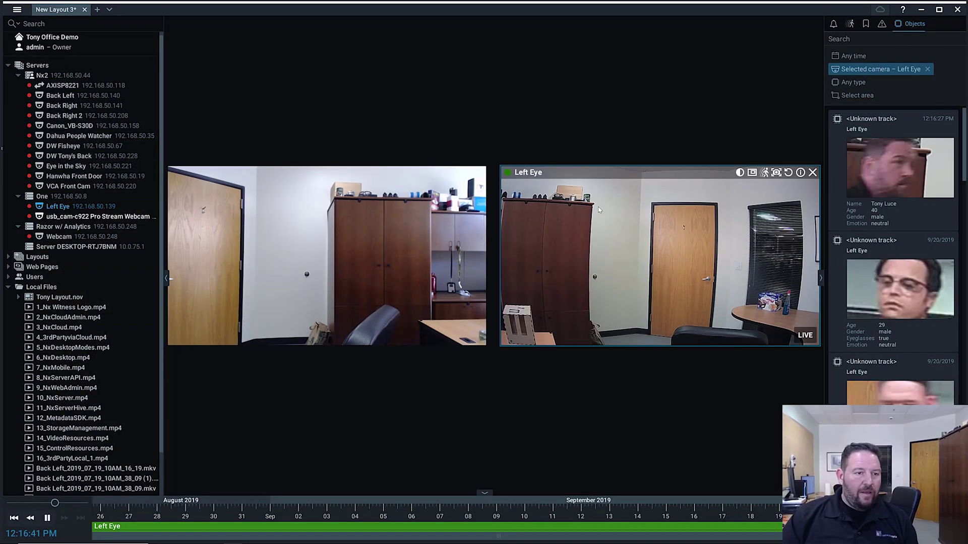
Select and maximize the usb_cam-c922 tile so its face tracks, like 12:16:28 PM, load
key("Left")
key("Return")
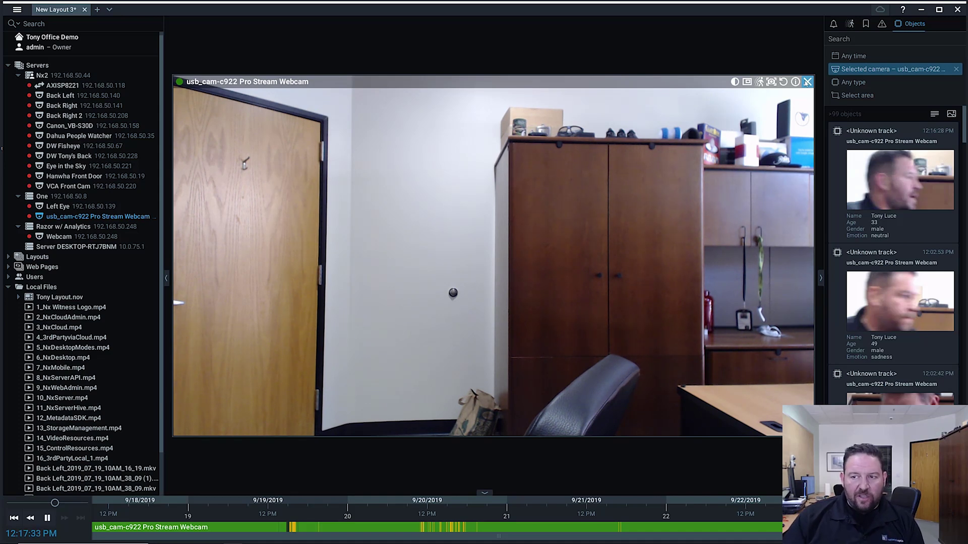
left_click(884, 204)
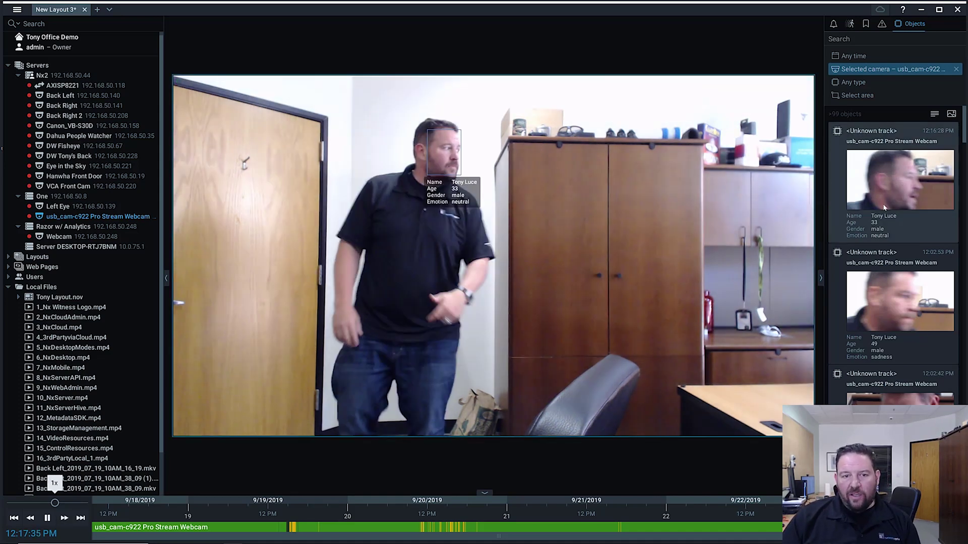